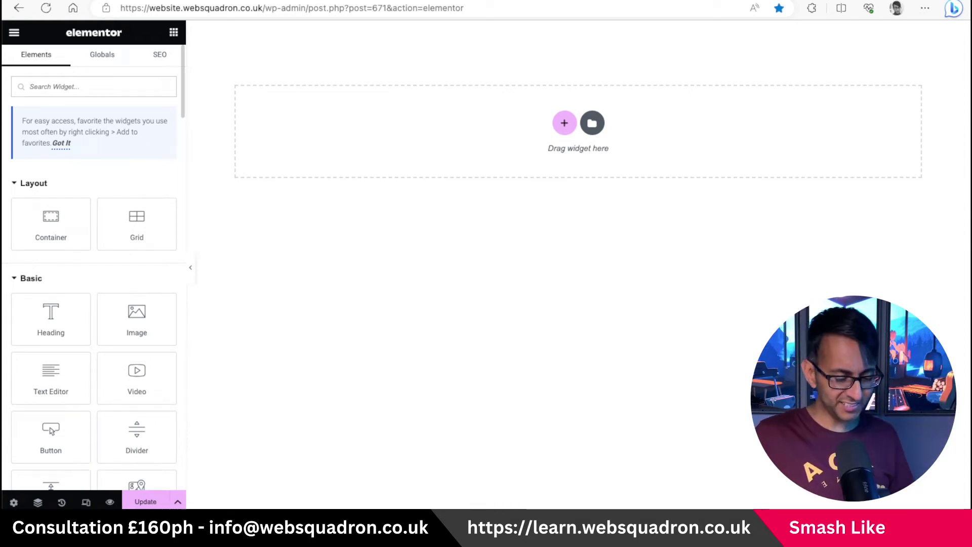
Search 'cta', drop a Call to Action widget onto the empty page, and open its image picker
text(cta)
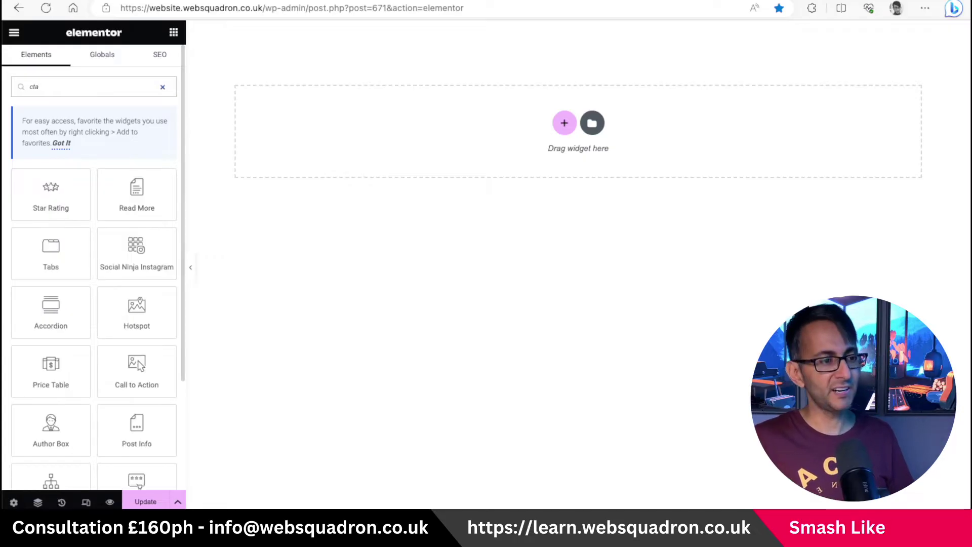
drag(140, 366, 435, 130)
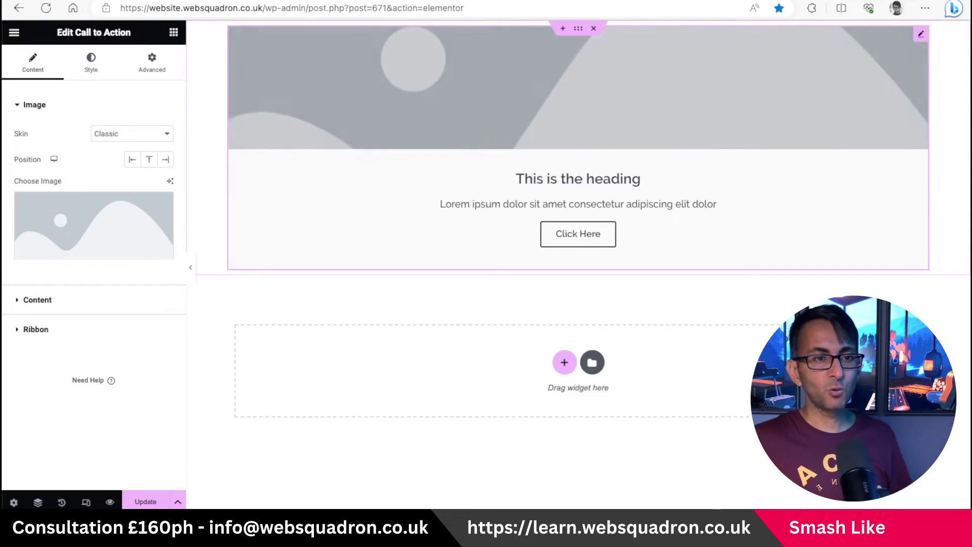
click(93, 225)
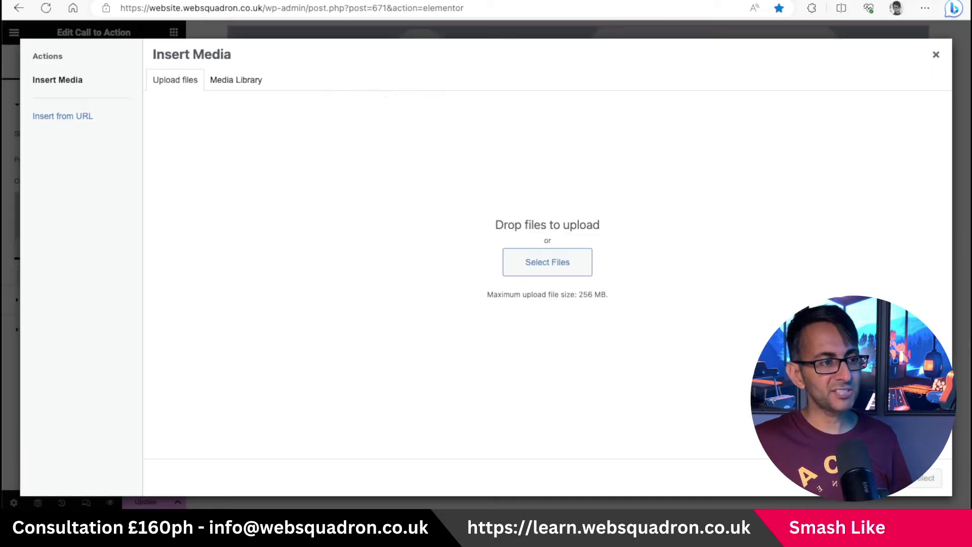
Use the mountain woman photo at Full size, positioned above the text after trying Left and Right
key(Escape)
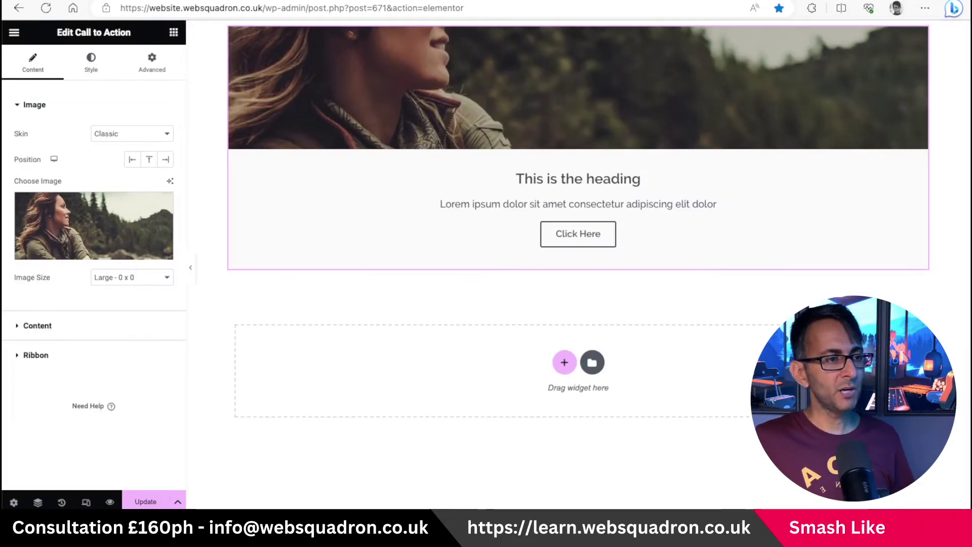
click(131, 278)
click(117, 355)
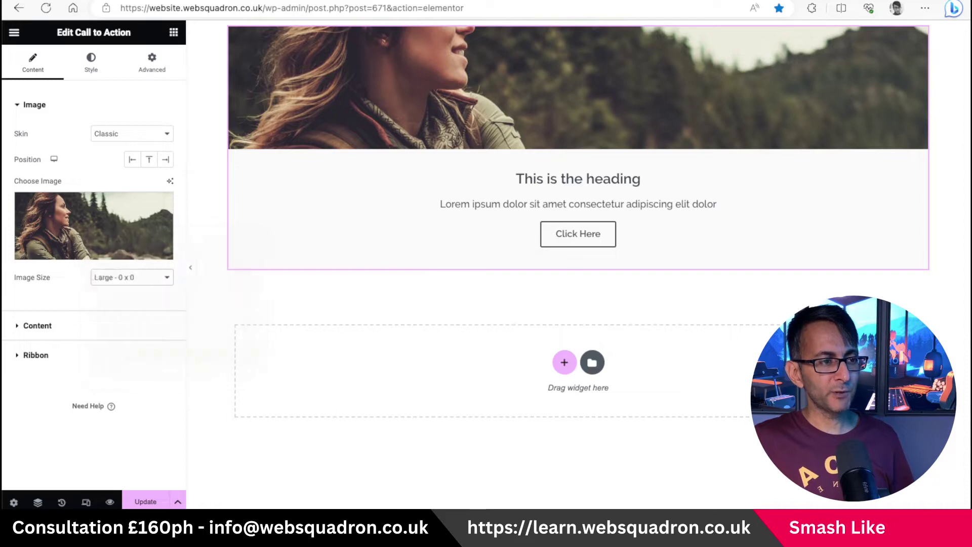
click(132, 159)
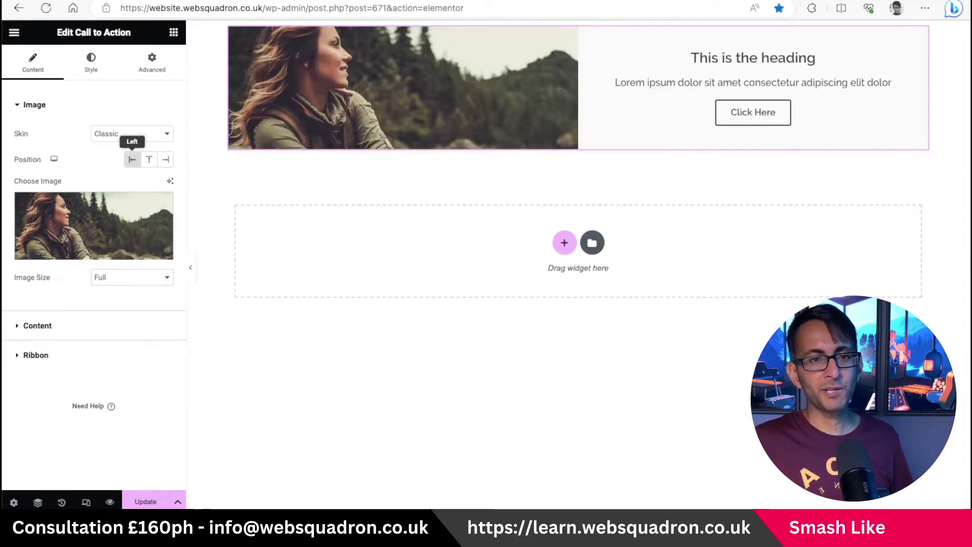
click(166, 160)
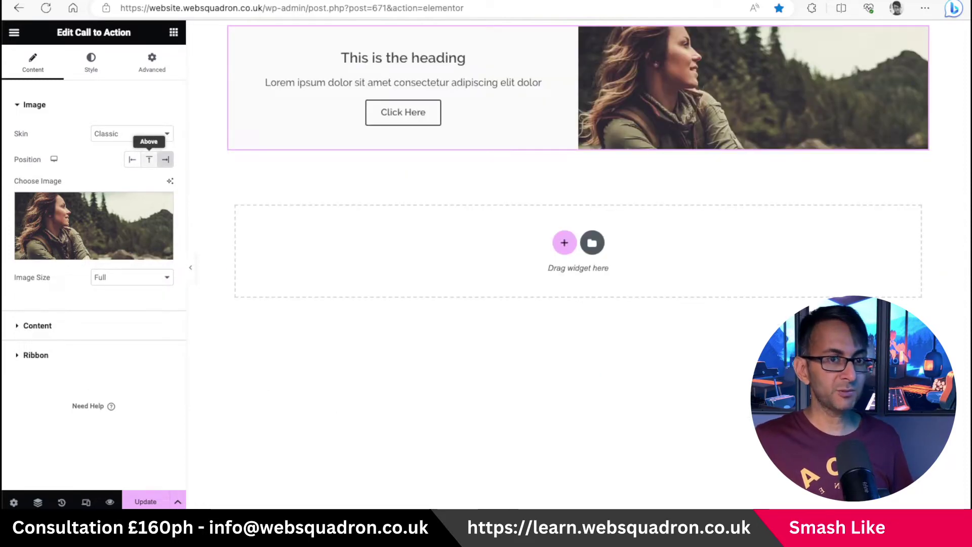
click(149, 159)
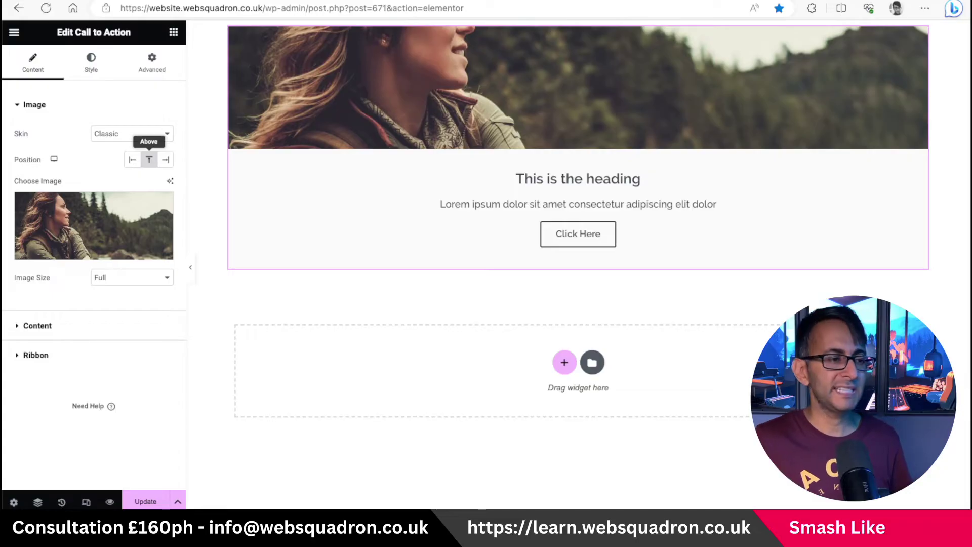
click(38, 325)
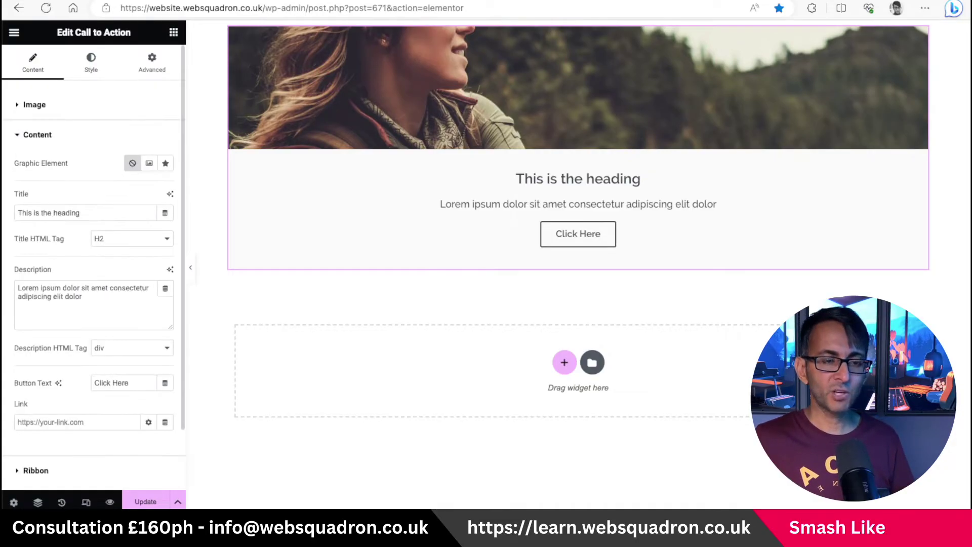
Clear the existing field text and remove the stray characters typed into it
triple_click(83, 292)
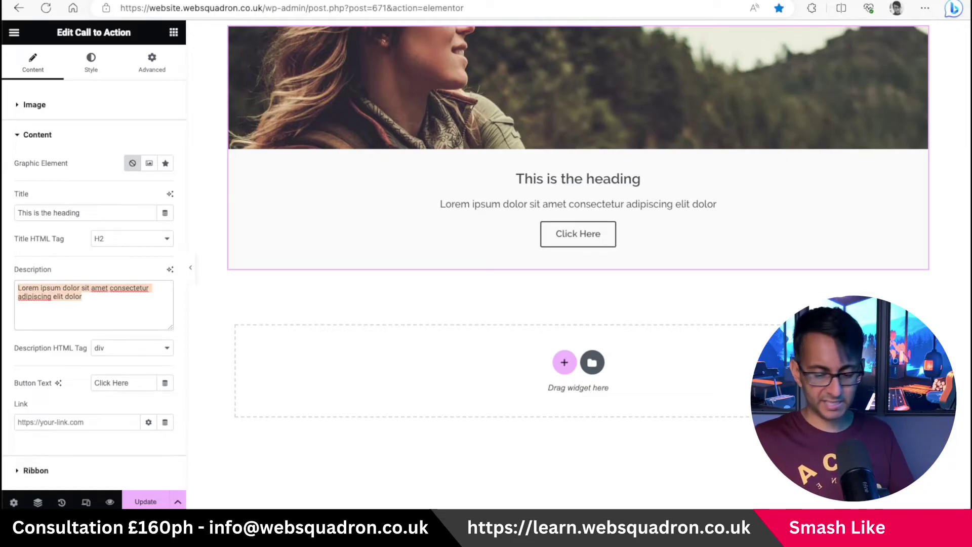
key(BackSpace)
text(cgfgfgfg)
key(BackSpace)
key(BackSpace)
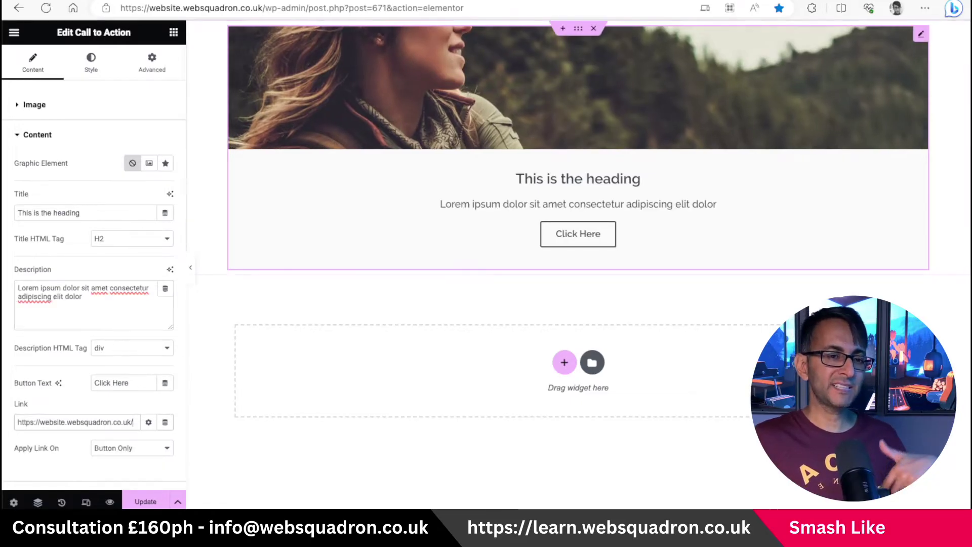
Apply the link to the Whole Box and look over the dynamic link sources
click(132, 448)
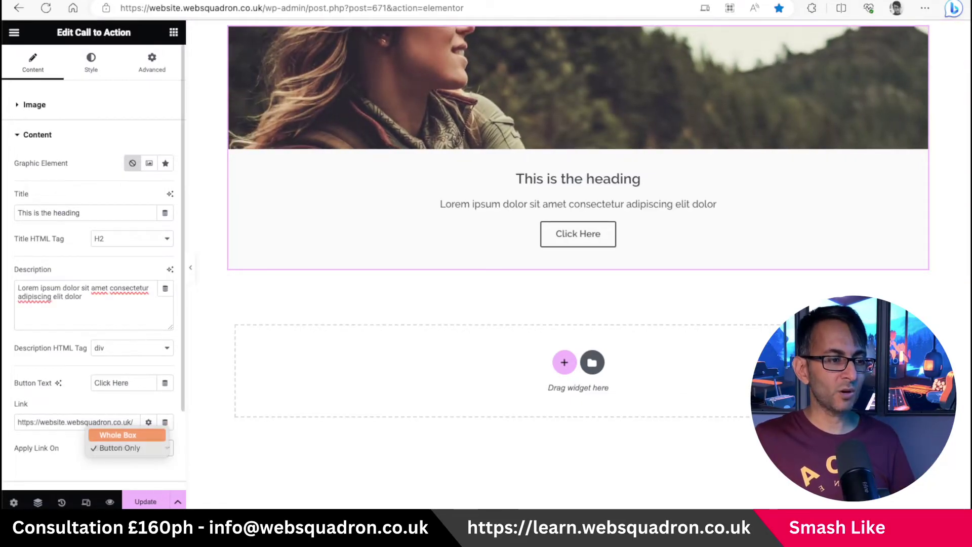
click(117, 435)
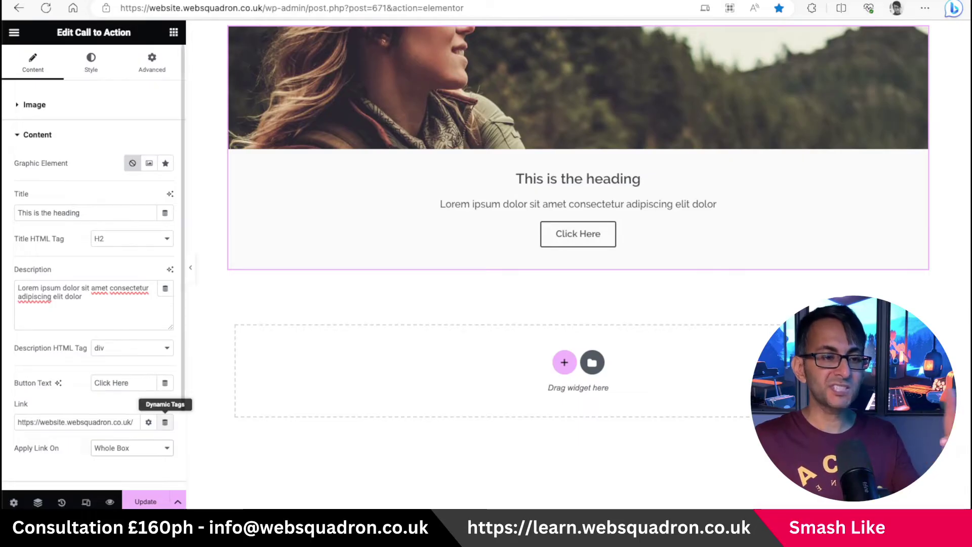
click(164, 422)
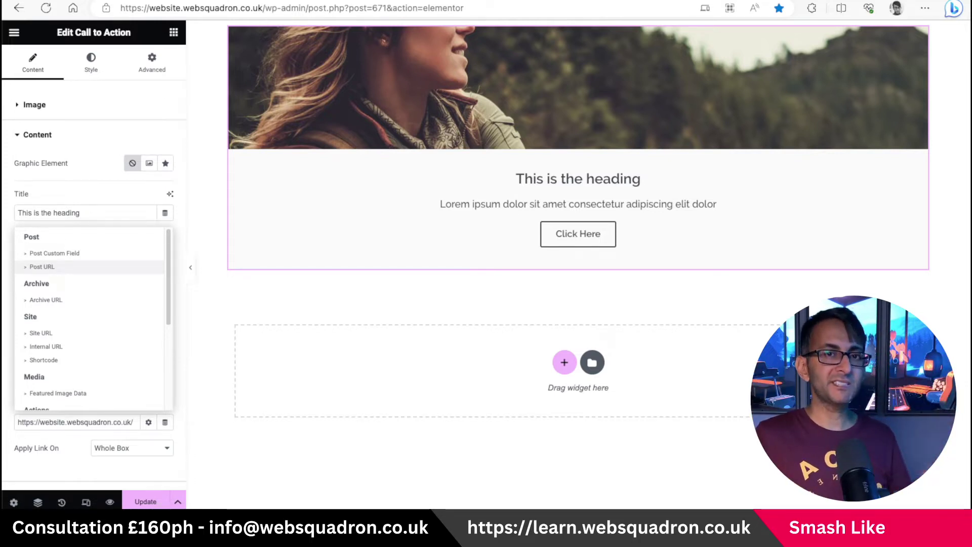
key(Escape)
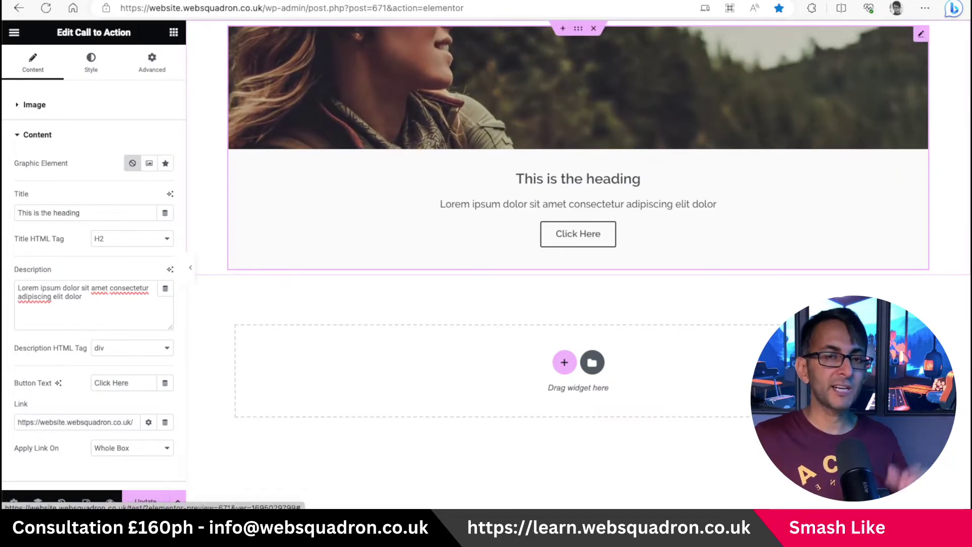
click(578, 29)
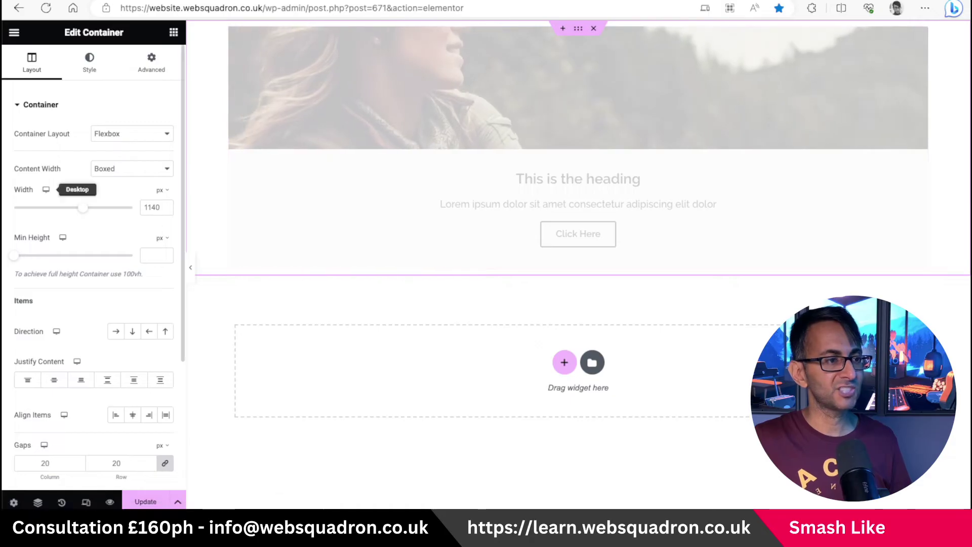
Set the container width to 500 px and show the Call to Action's Hover Effects settings
drag(82, 207, 14, 208)
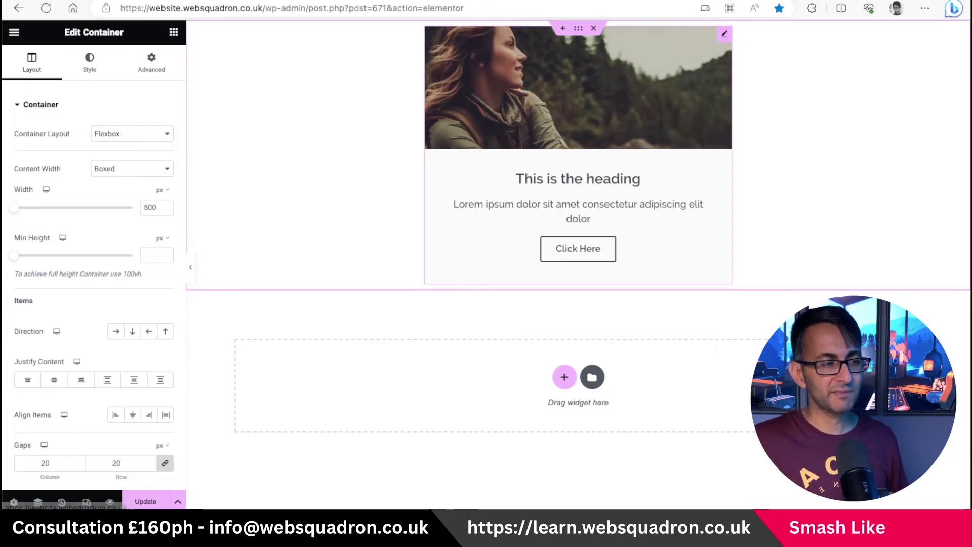
click(579, 152)
click(48, 402)
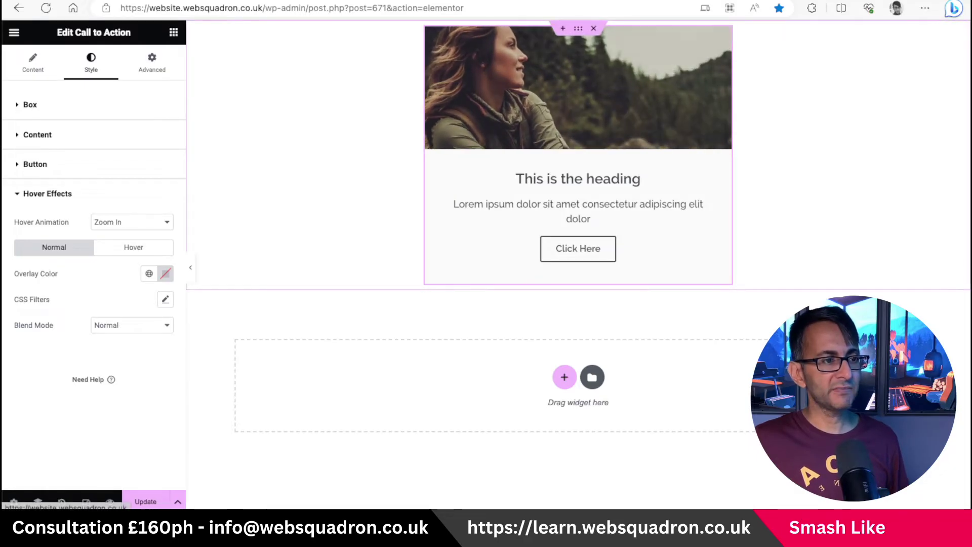
Set the Call to Action's Hover Animation to None
click(132, 221)
click(119, 261)
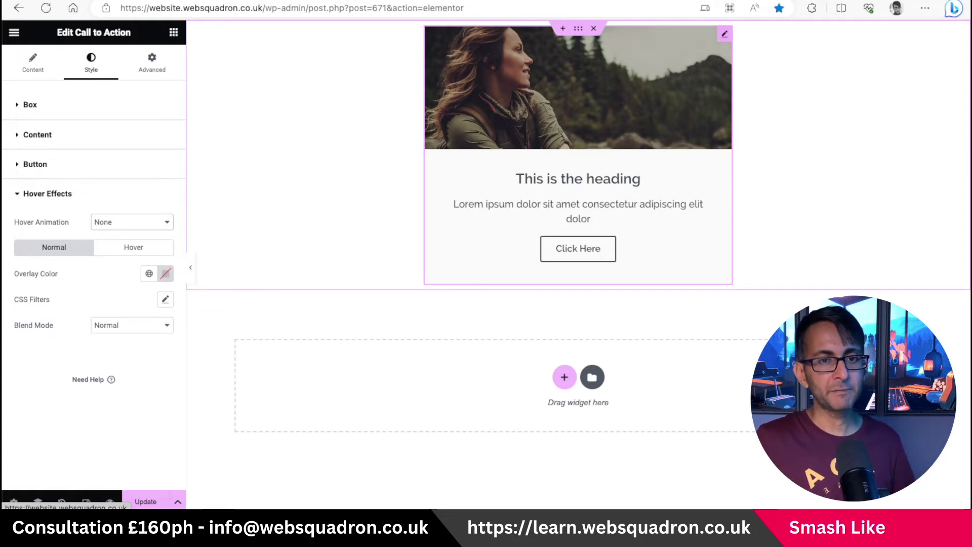
click(33, 62)
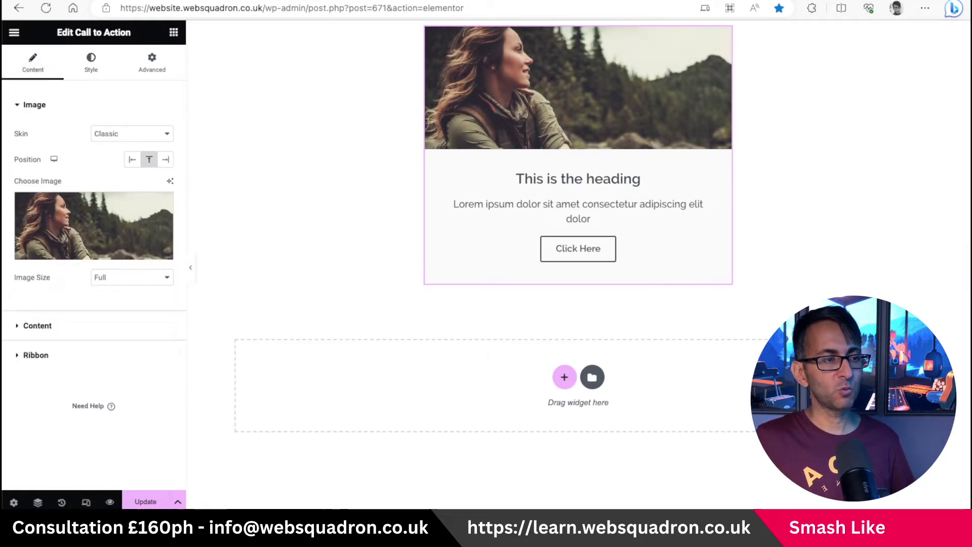
click(132, 133)
Switch the skin to Cover and set the Background Hover Animation to Zoom In
click(108, 145)
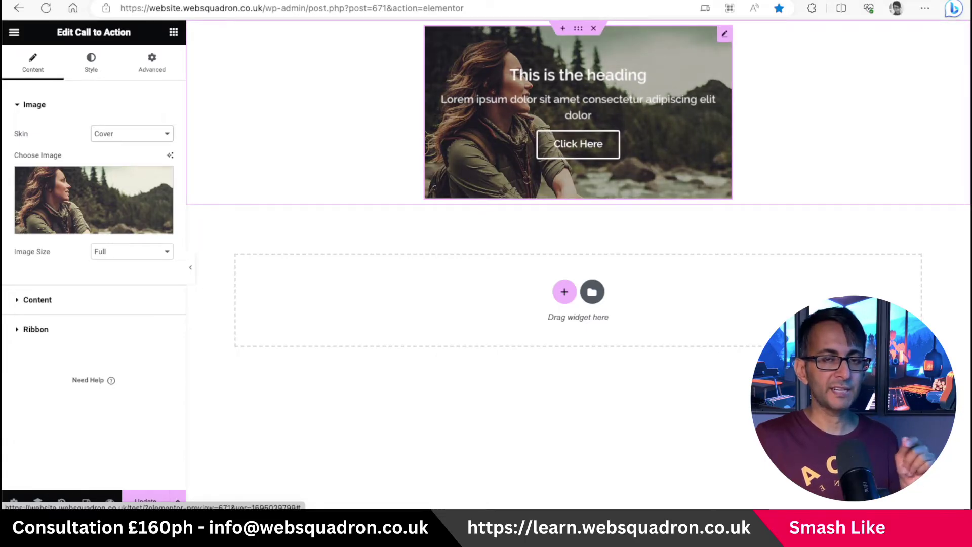
click(91, 63)
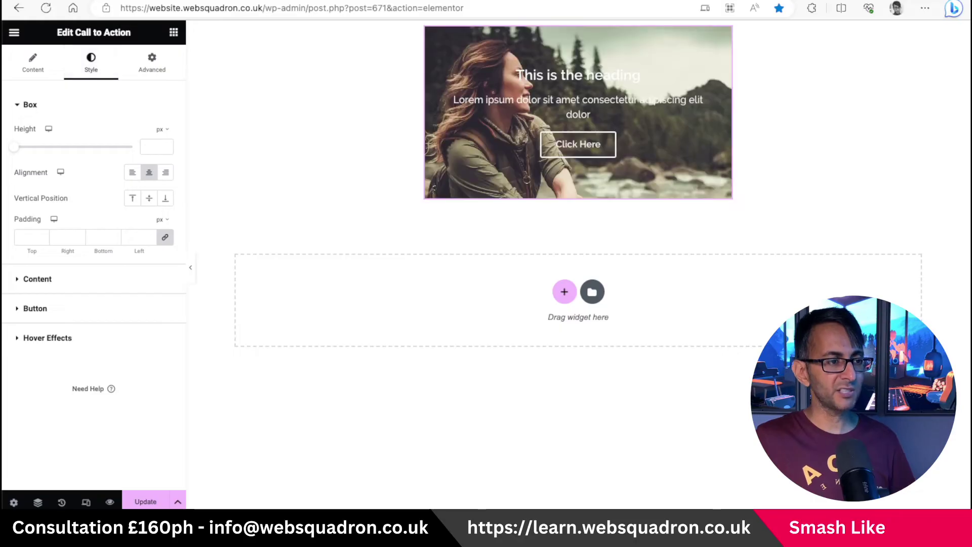
click(48, 338)
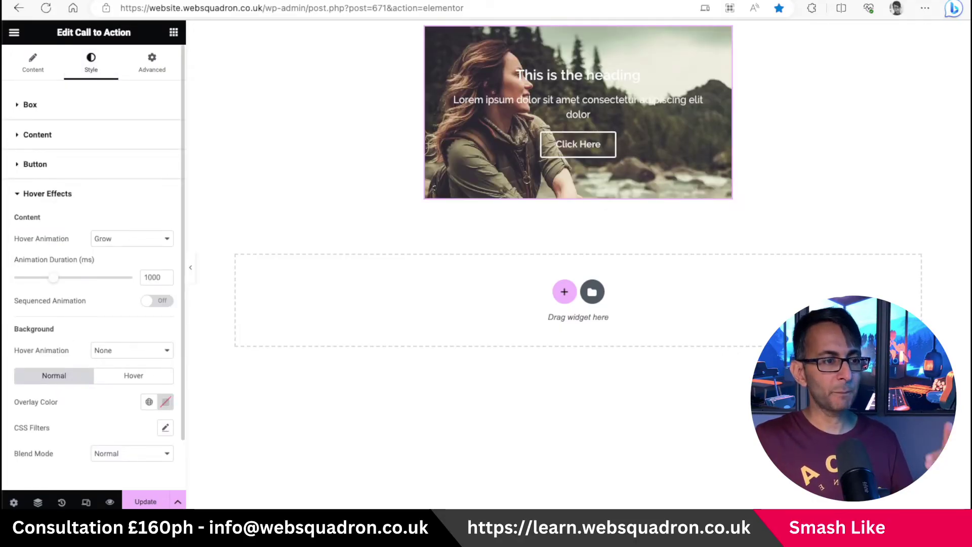
click(132, 350)
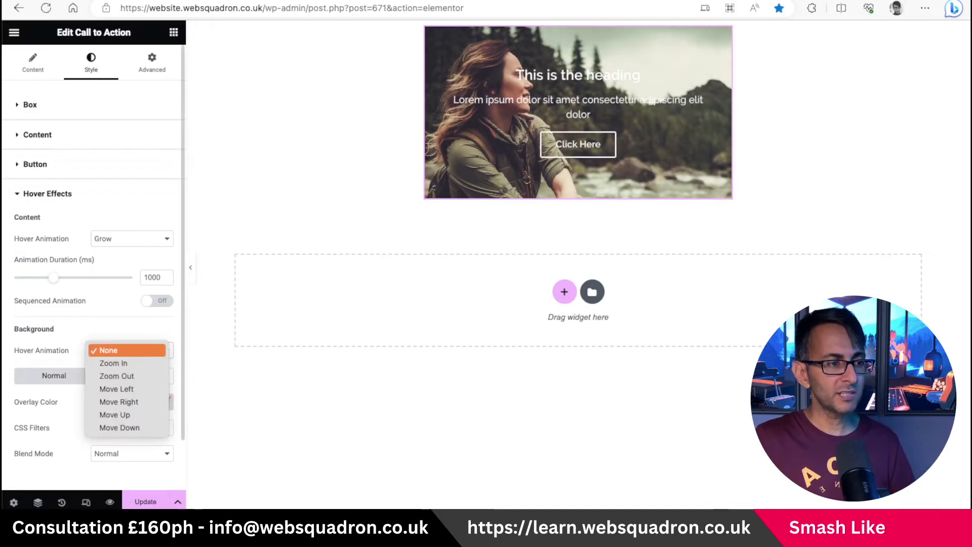
click(103, 362)
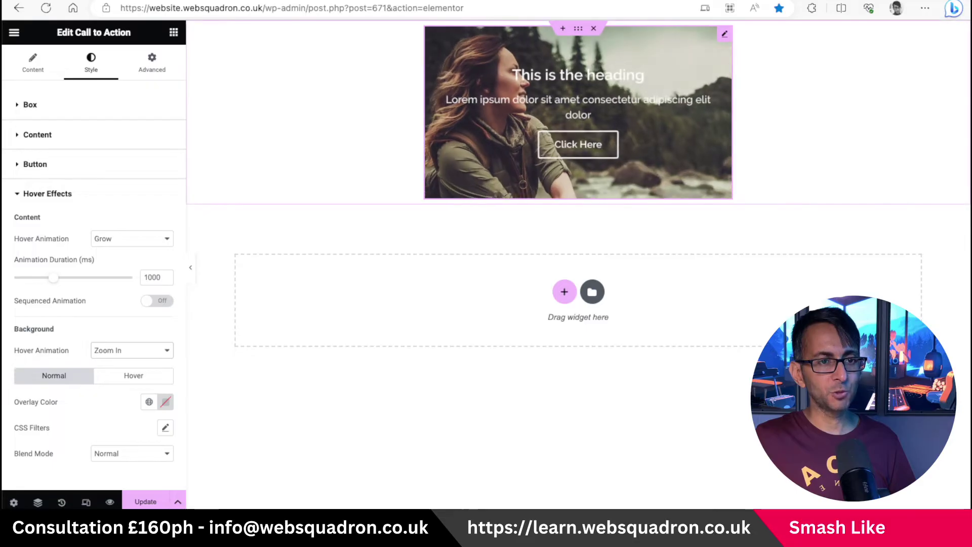
Change the Content Hover Animation from Grow to Slide In Left
click(131, 238)
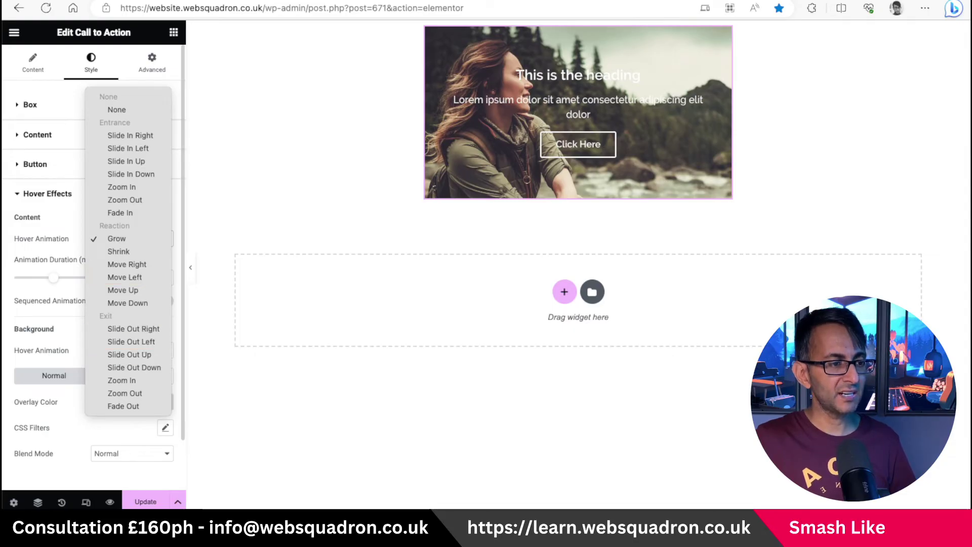
click(128, 148)
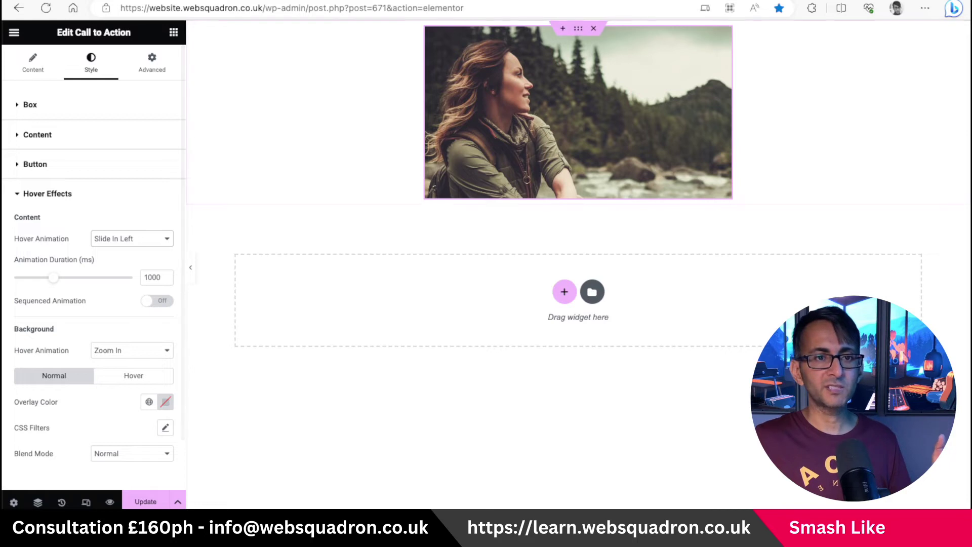
mouse_move(578, 117)
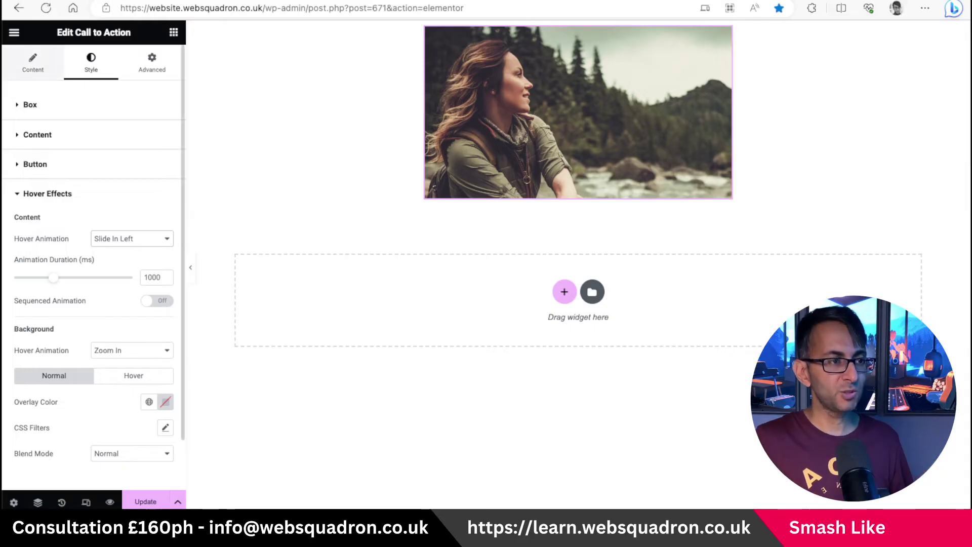
Empty the Title, Description and Button Text fields to see the box collapse
click(33, 63)
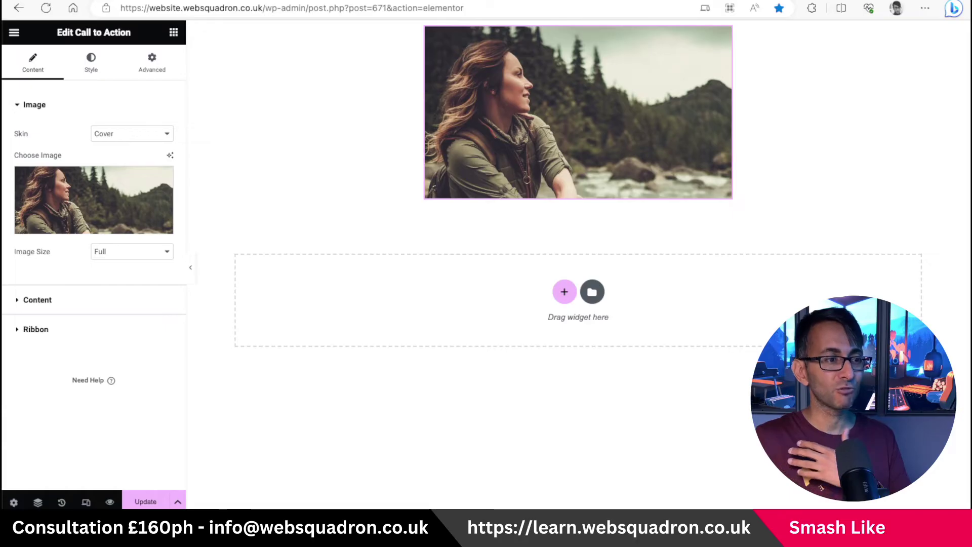
click(37, 300)
triple_click(56, 213)
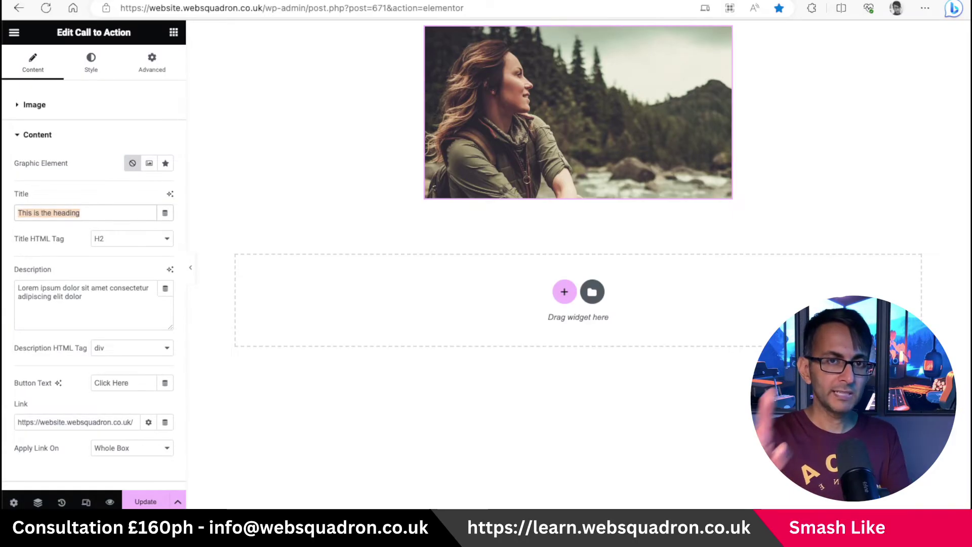
key(BackSpace)
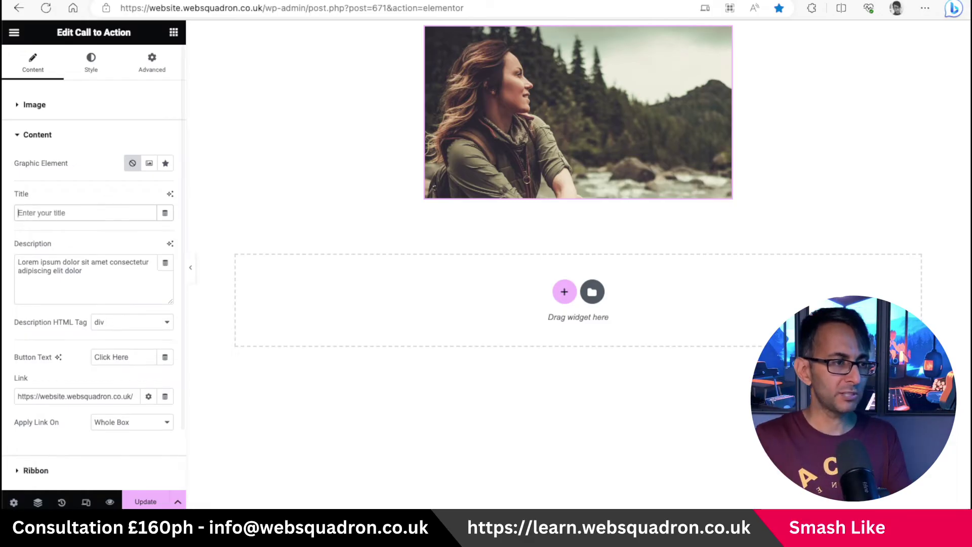
triple_click(66, 266)
key(BackSpace)
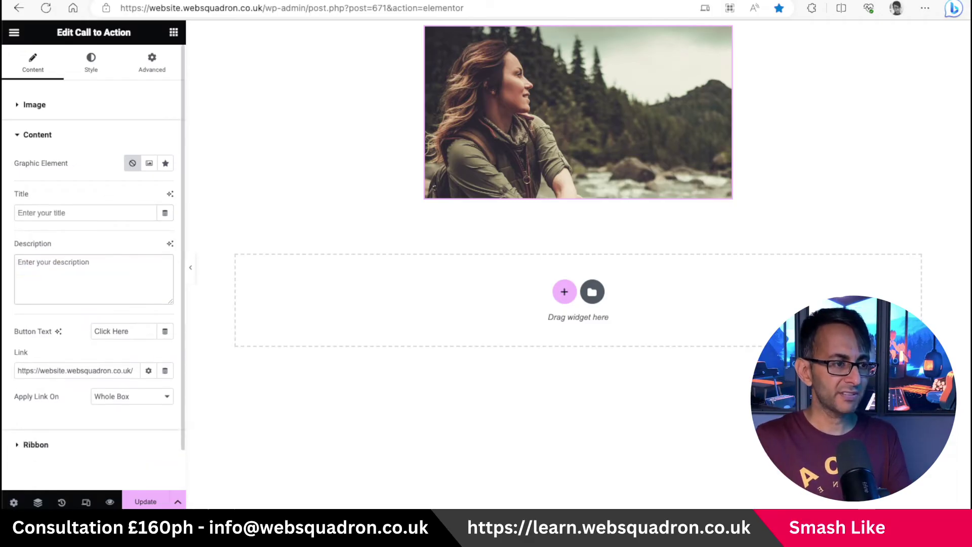
triple_click(112, 332)
key(BackSpace)
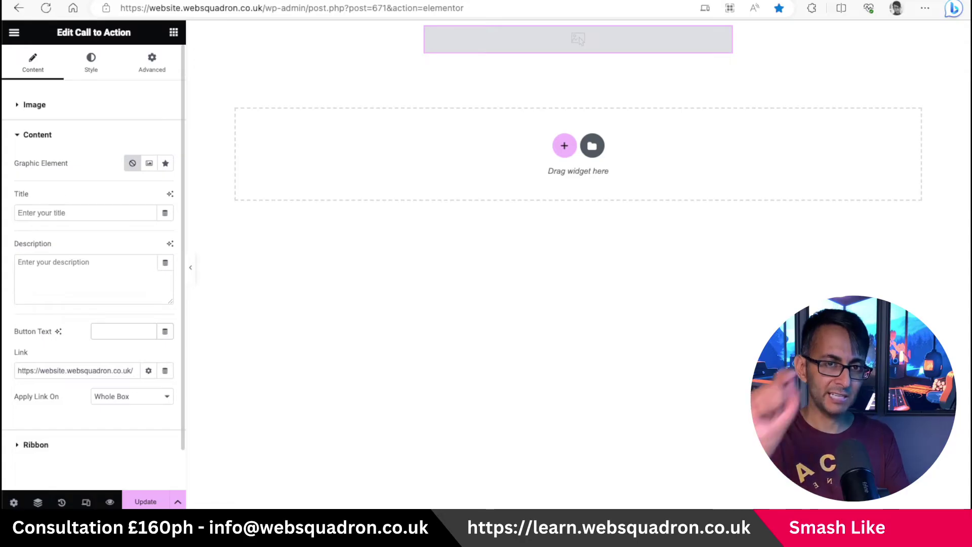
click(66, 213)
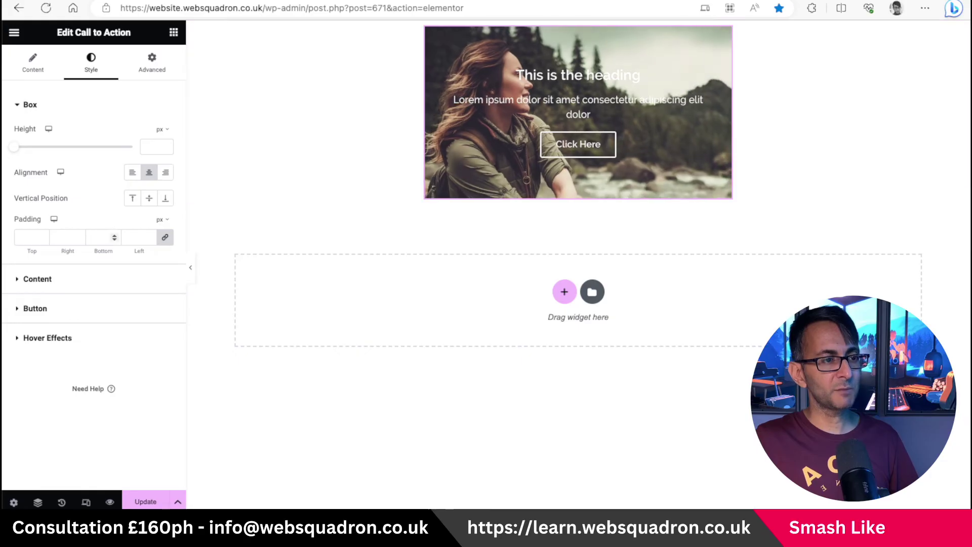
Align the content left and bottom, with unlinked padding of 10 px bottom and left
click(165, 198)
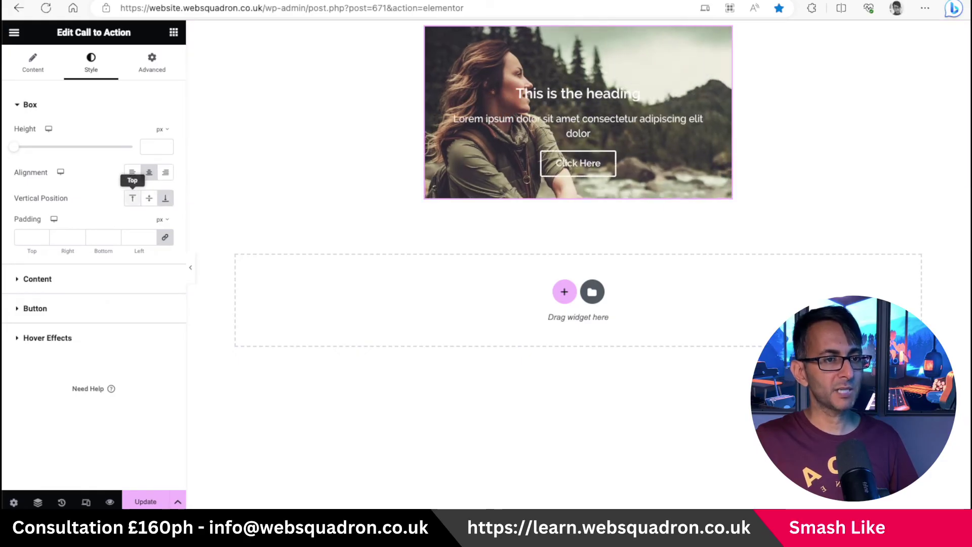
click(132, 198)
click(132, 172)
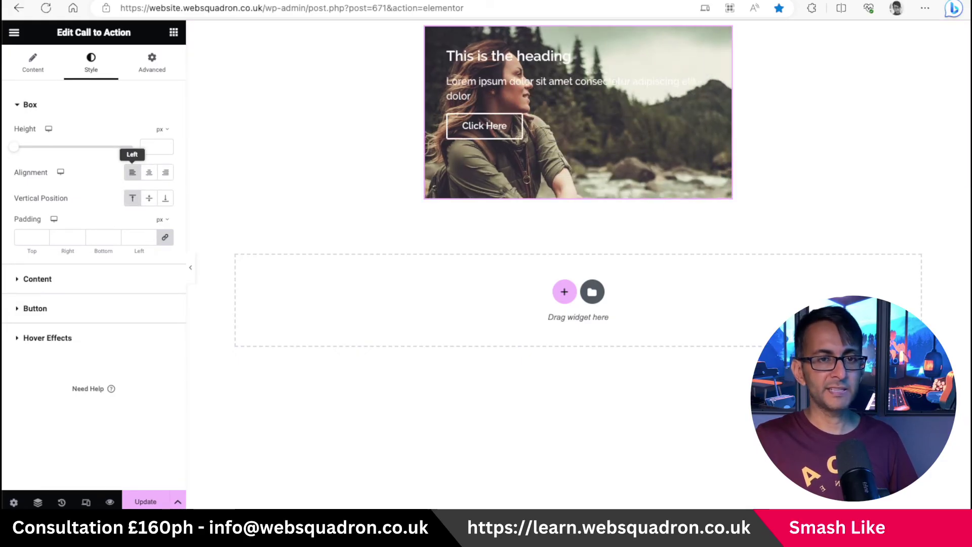
click(165, 198)
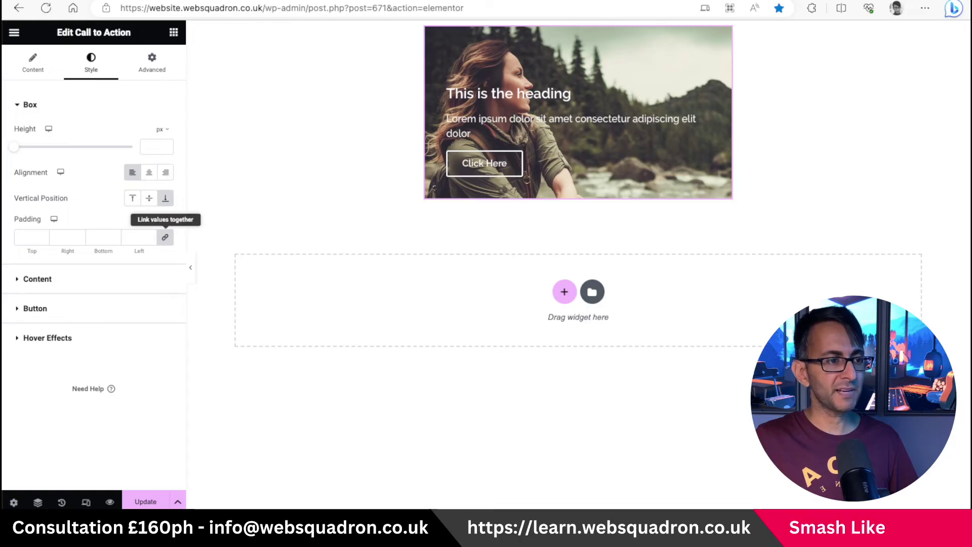
click(165, 237)
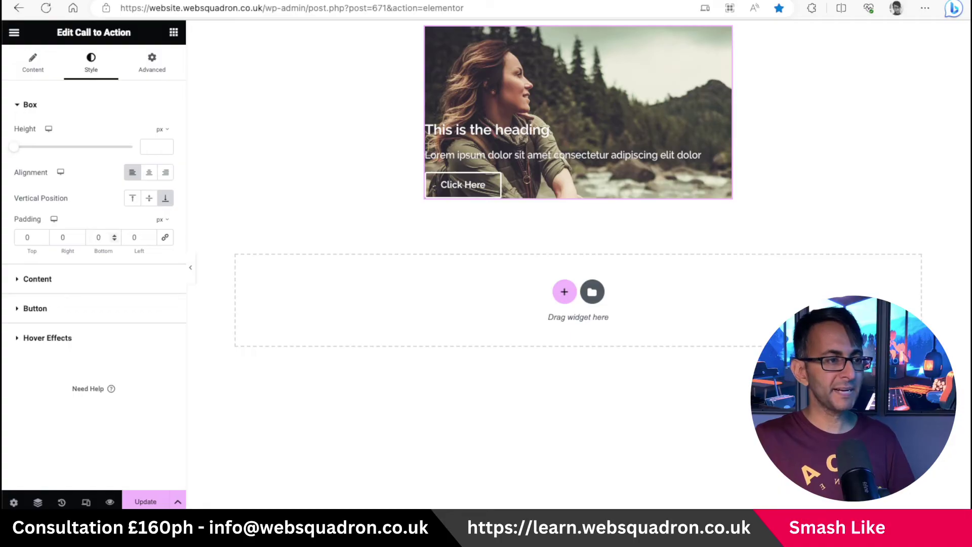
double_click(134, 237)
text(1010)
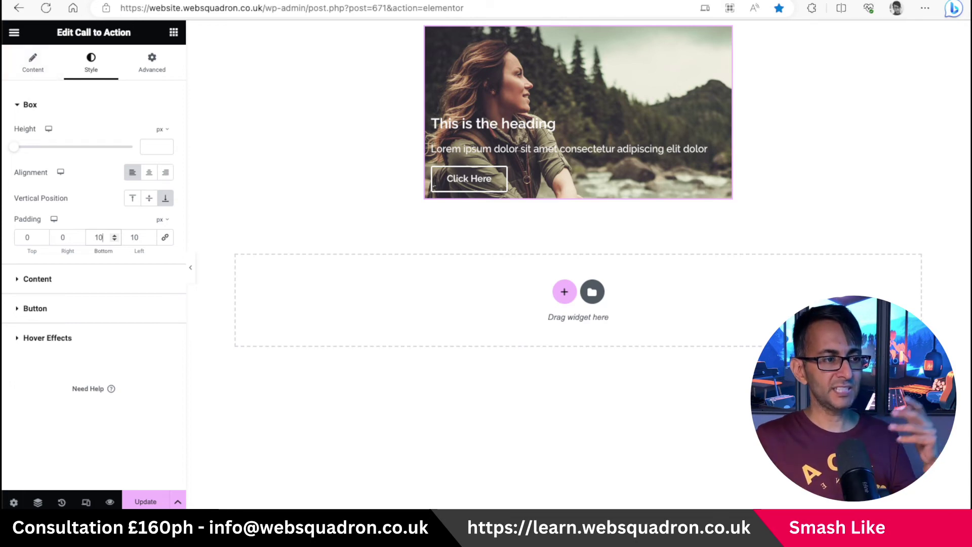
click(35, 308)
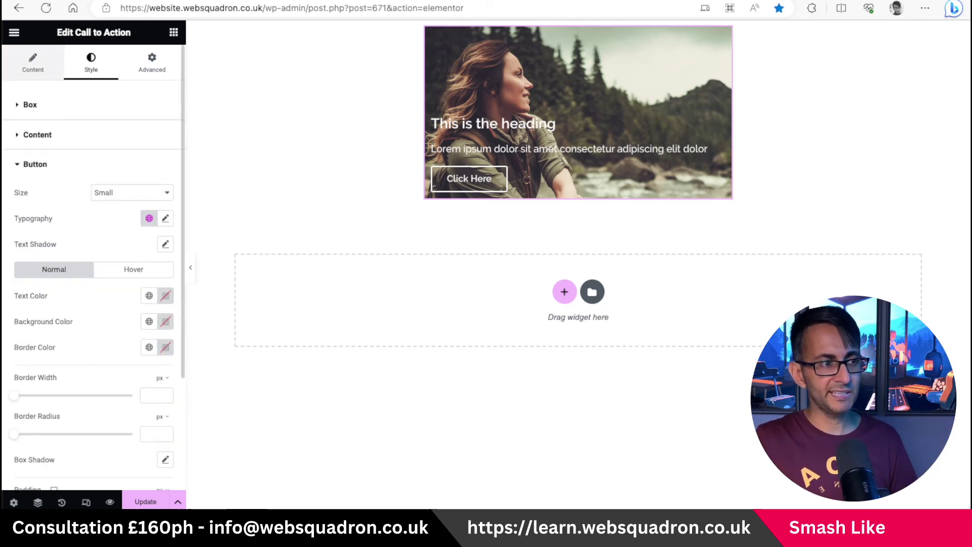
Inspect the dynamic tag options for Title and Description without choosing any
click(33, 63)
click(38, 299)
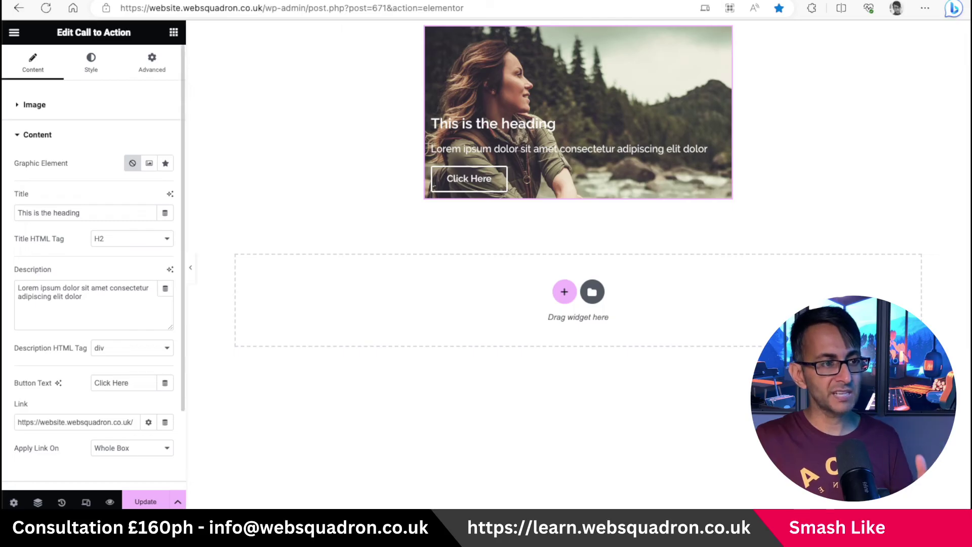
click(165, 213)
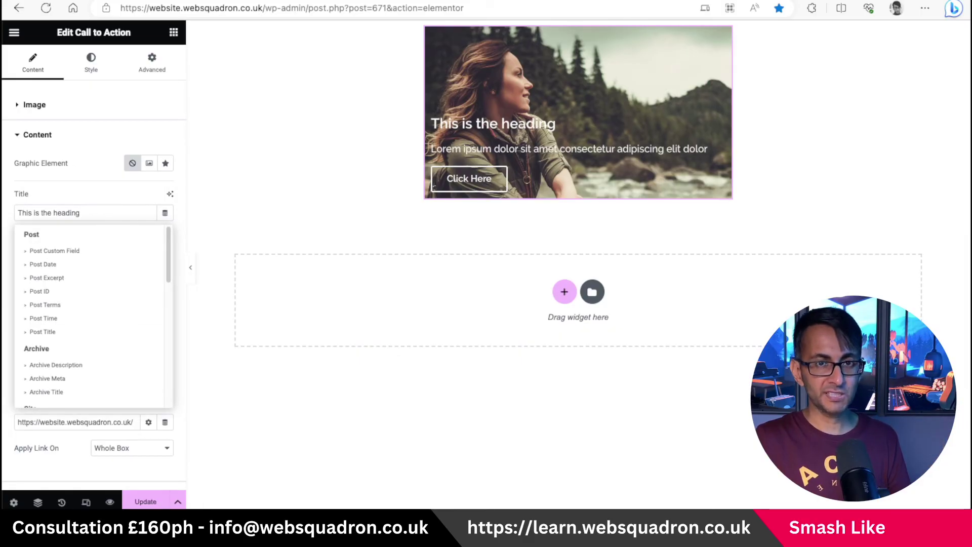
click(218, 324)
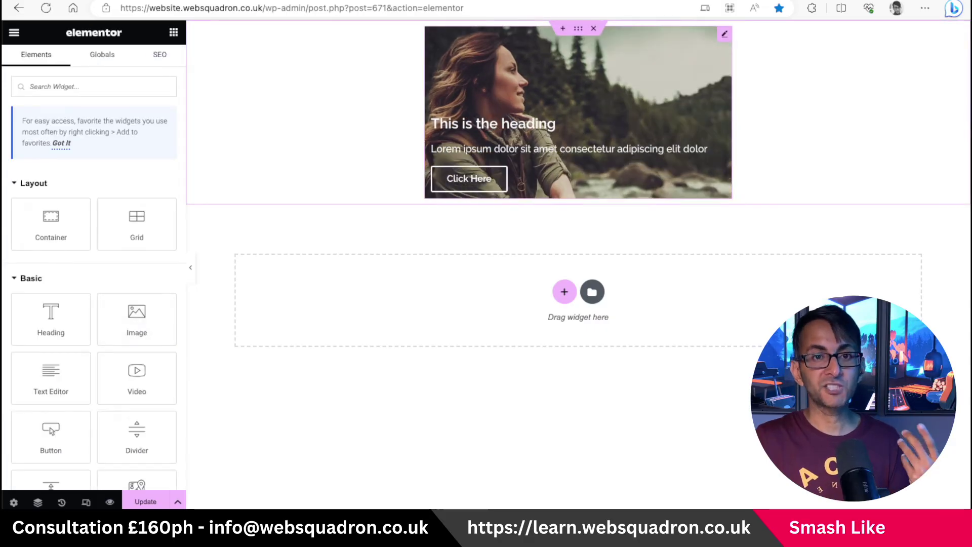
click(476, 114)
click(43, 300)
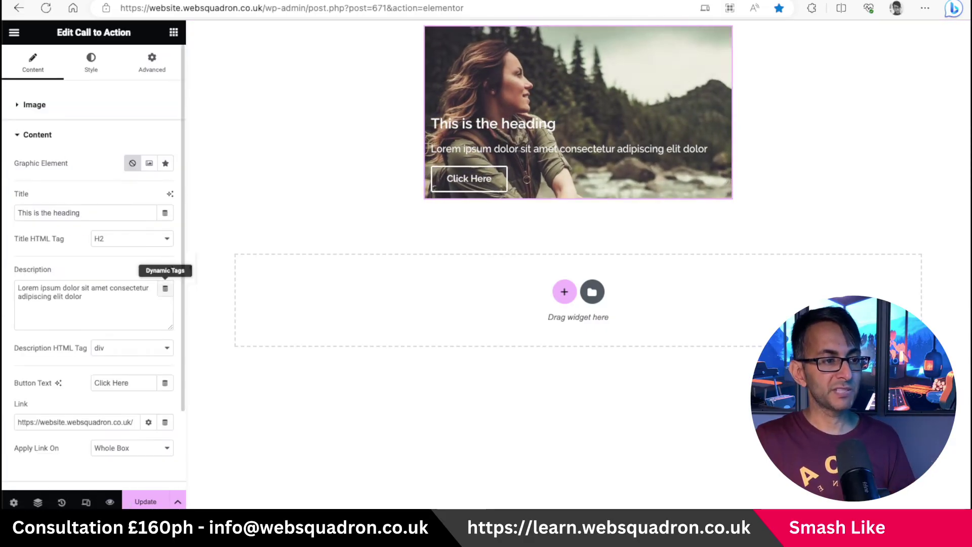
click(165, 288)
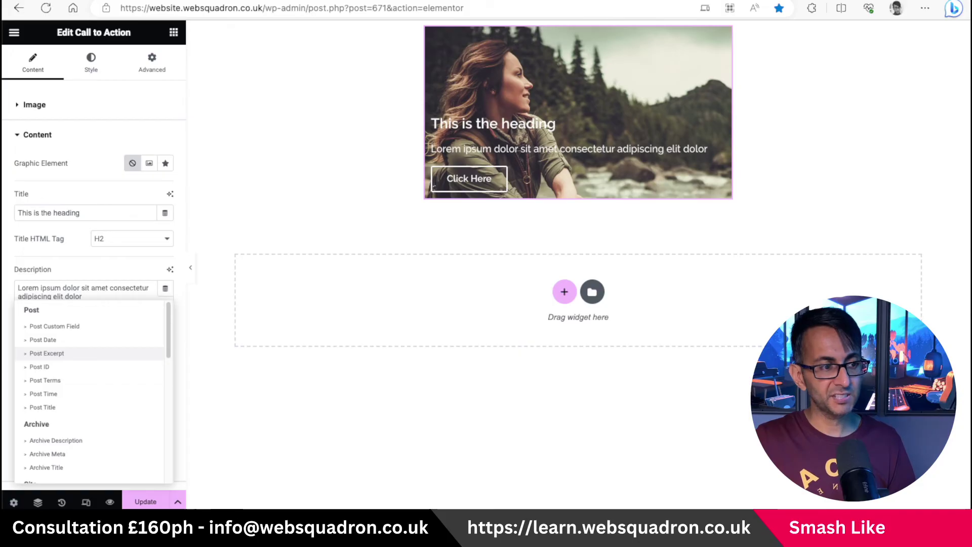
key(Escape)
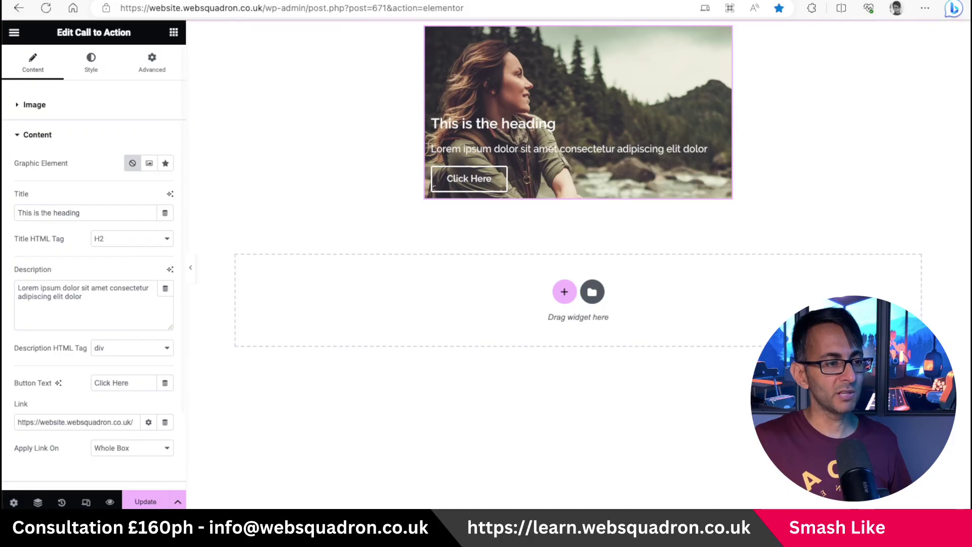
Clear the 'Click Here' button text so no button shows on the card
triple_click(112, 383)
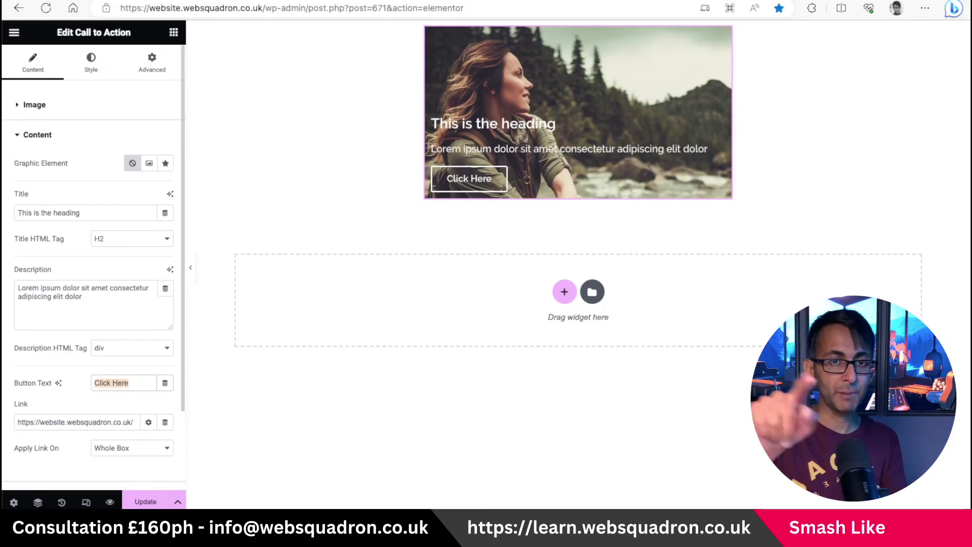
key(BackSpace)
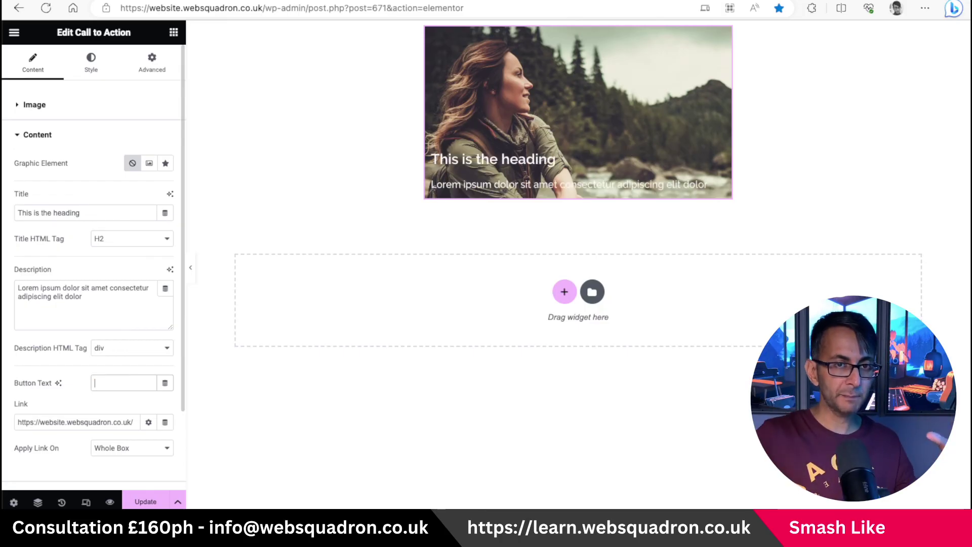